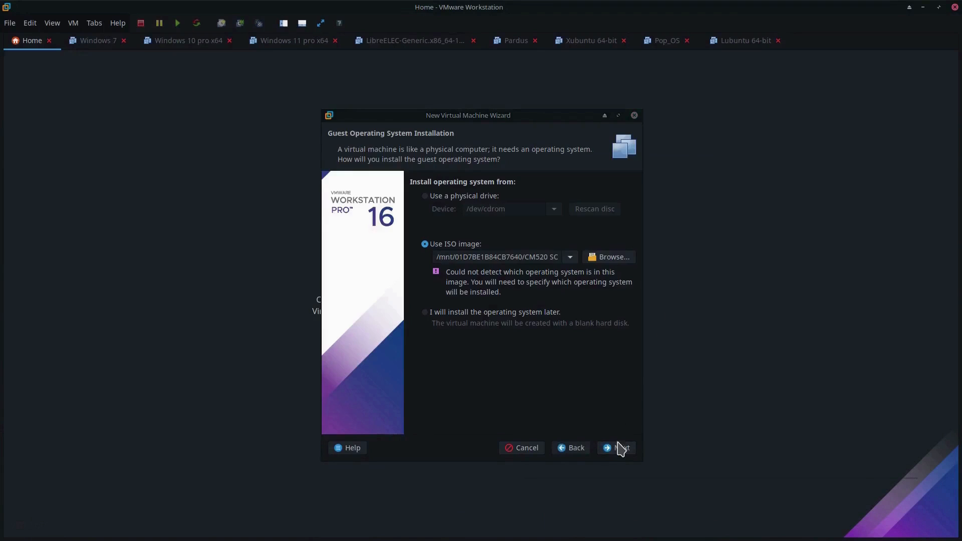
# Step: Accept the ISO image and the guest operating system choice, and name the virtual machine Debian 11 64-bit
pyautogui.click(617, 447)
pyautogui.click(624, 447)
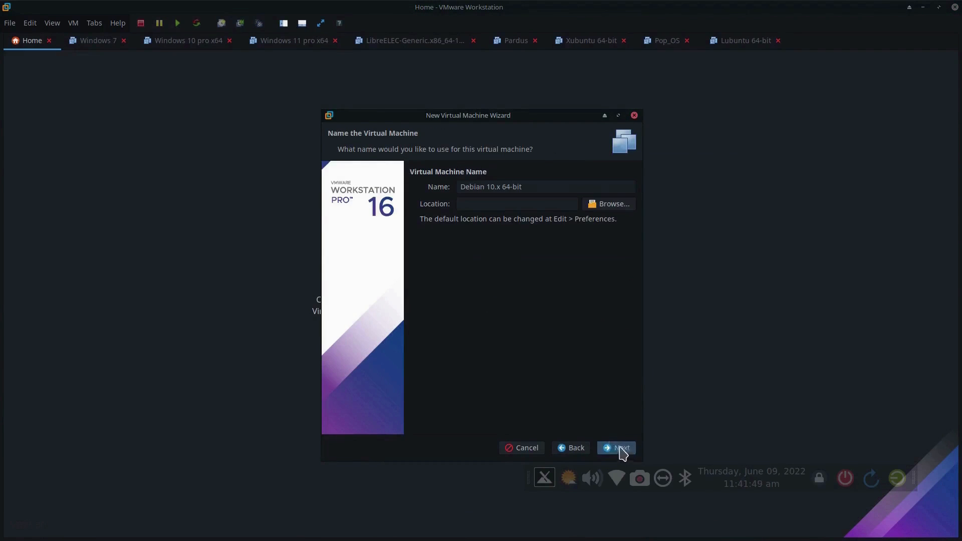
pyautogui.click(492, 187)
pyautogui.press('Delete')
pyautogui.press('Delete')
pyautogui.press('Delete')
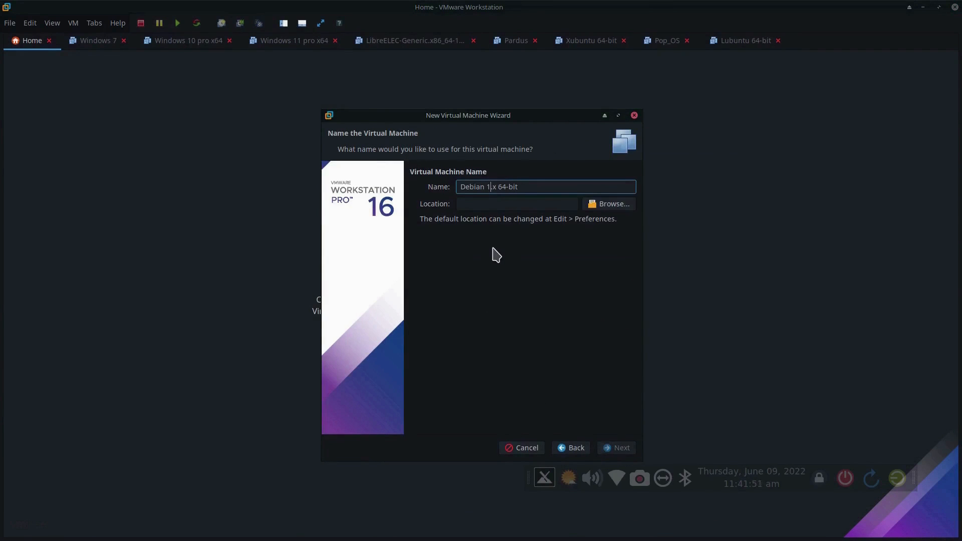
pyautogui.write('1')
# Step: Set the virtual machine's location to /mnt/01D7BE1B84CB7640/vmware/CM520 VMs and continue to the disk capacity settings
pyautogui.click(570, 202)
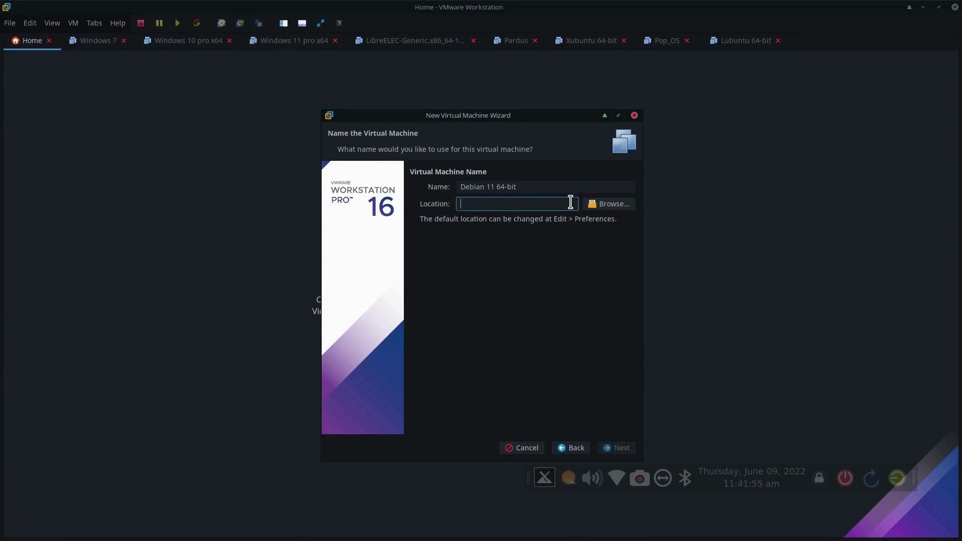
pyautogui.hotkey('ctrl', 'v')
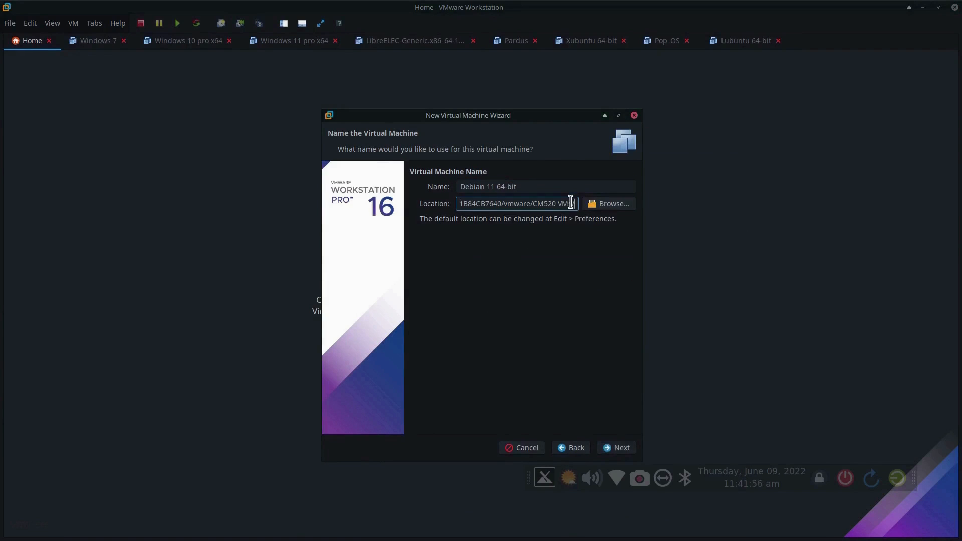
pyautogui.click(610, 448)
# Step: Store the virtual disk as a single file with a maximum size of 25 GB and continue to the summary
pyautogui.click(484, 271)
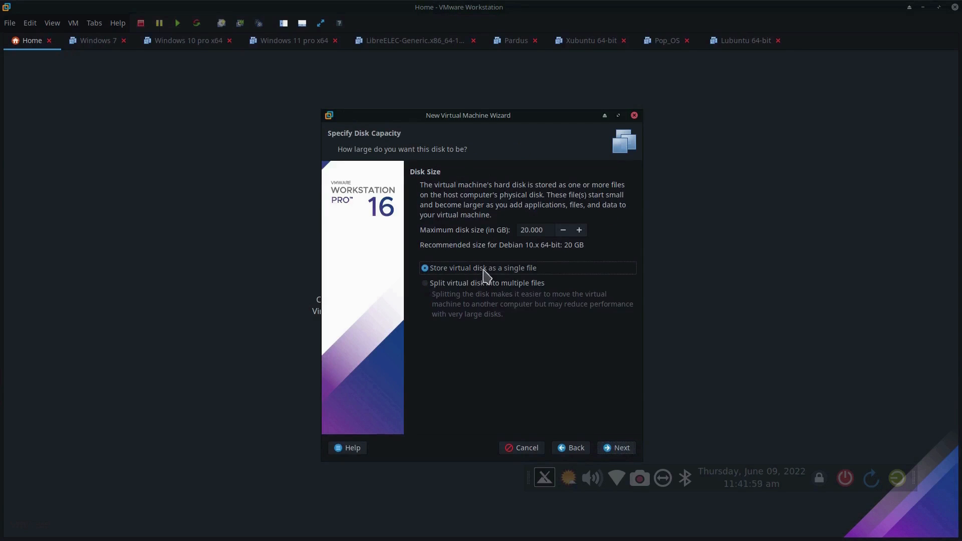
pyautogui.click(584, 231)
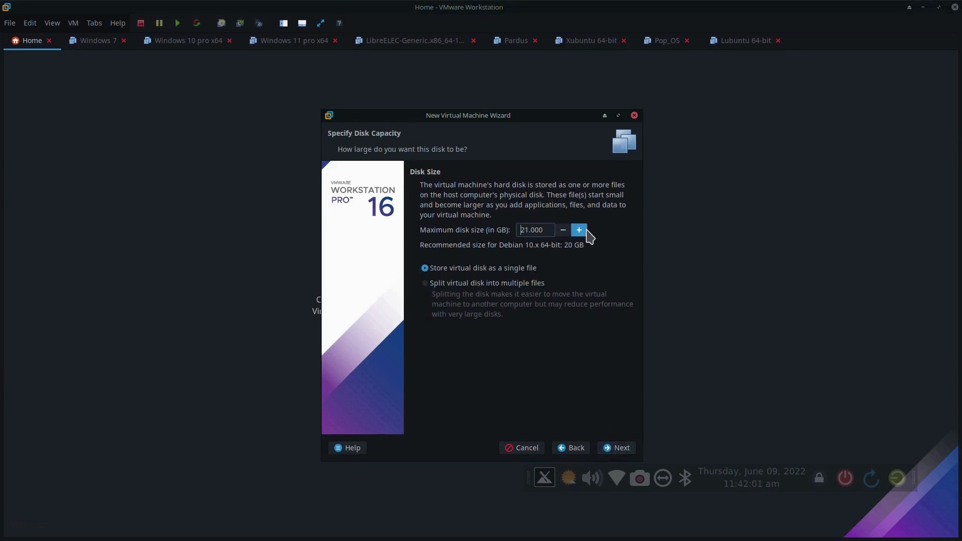
pyautogui.click(584, 230)
pyautogui.click(584, 231)
pyautogui.click(584, 231)
pyautogui.click(584, 231)
pyautogui.click(617, 447)
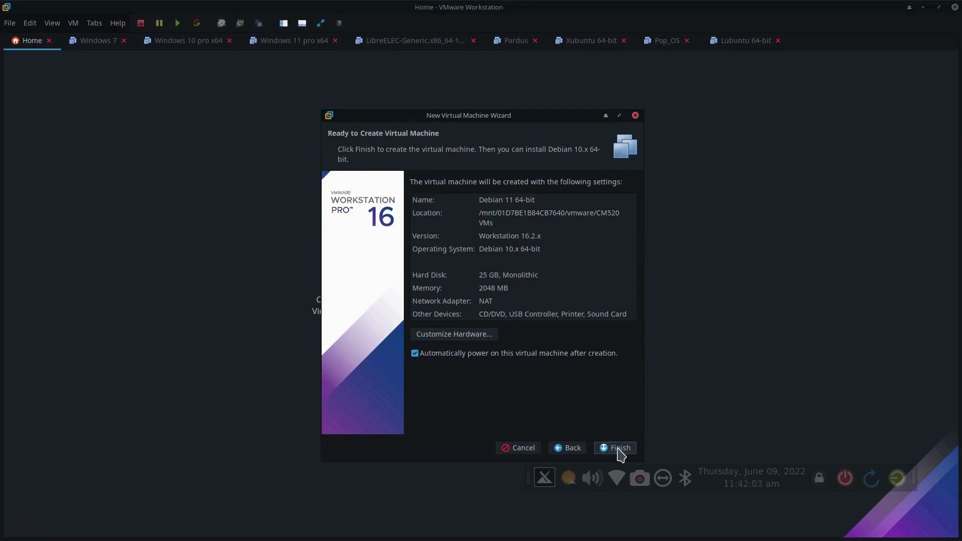
# Step: Customize the virtual hardware to use 2 processors with 2 cores per processor
pyautogui.click(478, 334)
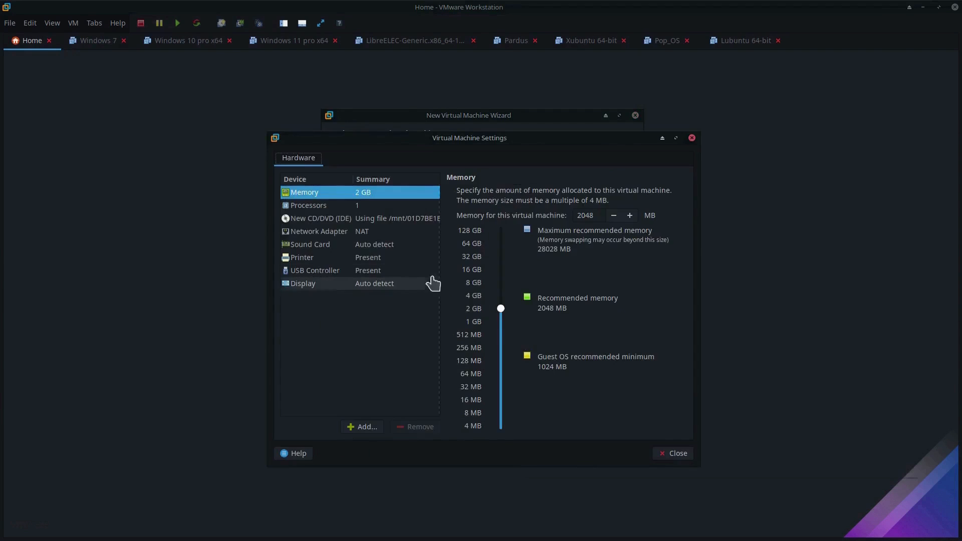
pyautogui.click(360, 206)
pyautogui.click(661, 194)
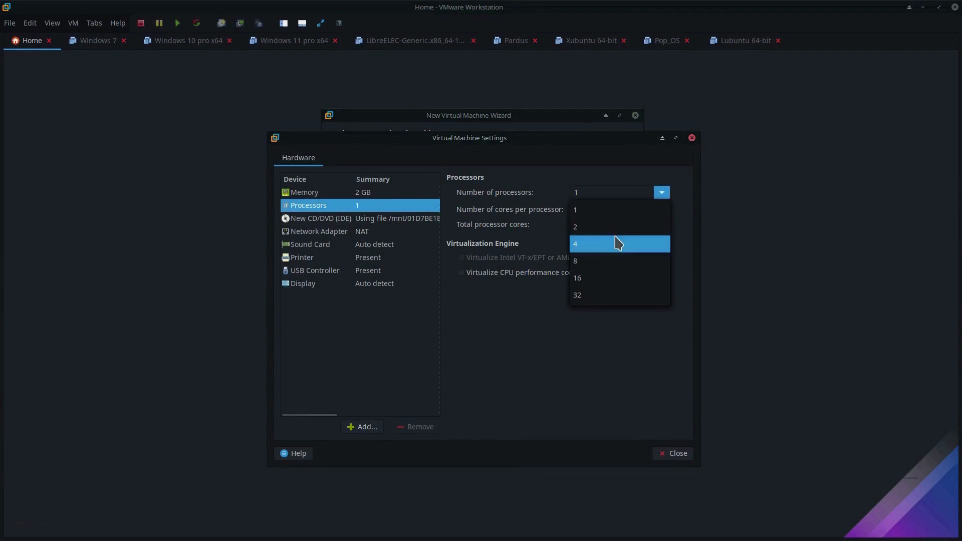
pyautogui.click(635, 225)
pyautogui.click(662, 210)
pyautogui.click(644, 244)
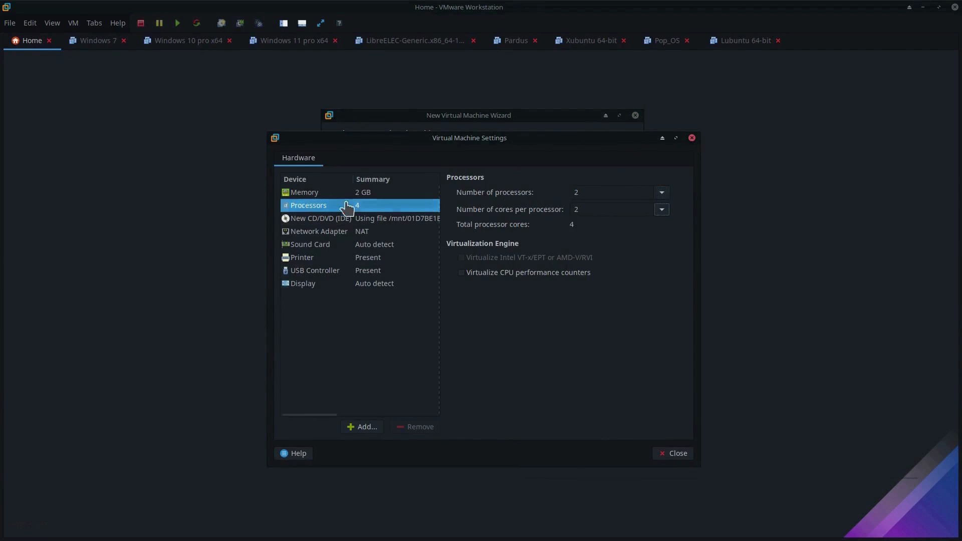
pyautogui.click(345, 193)
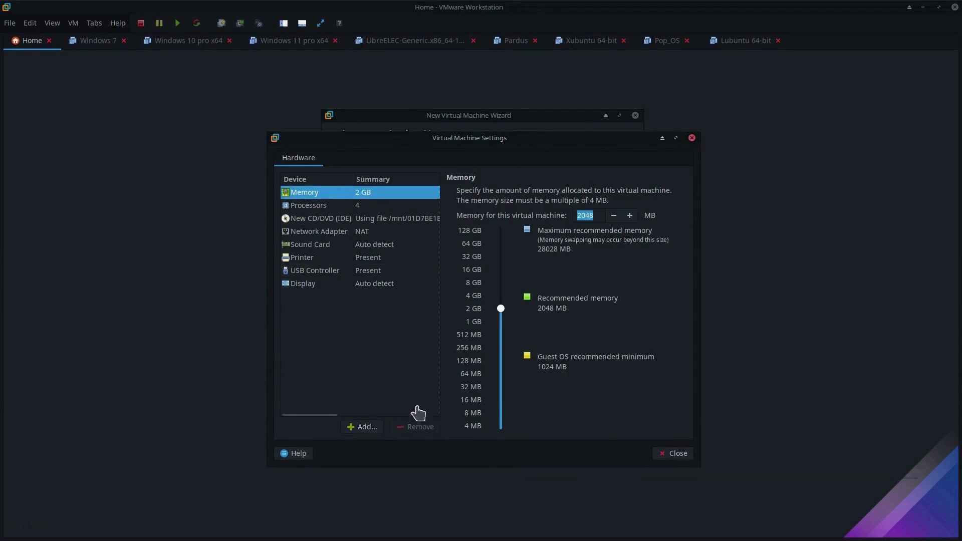
pyautogui.click(669, 454)
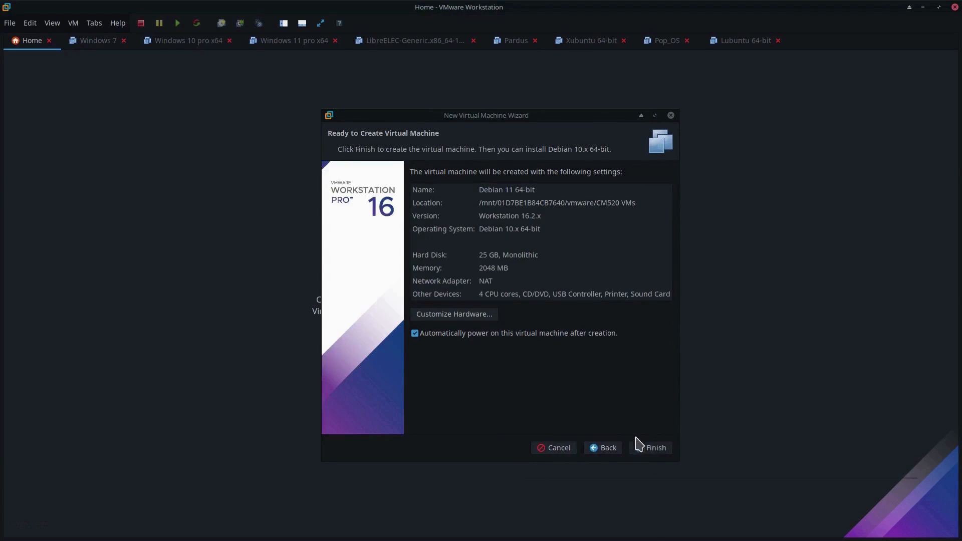
# Step: Finish creating the virtual machine and boot it into Debian GNU/Linux Live
pyautogui.click(649, 448)
pyautogui.click(652, 448)
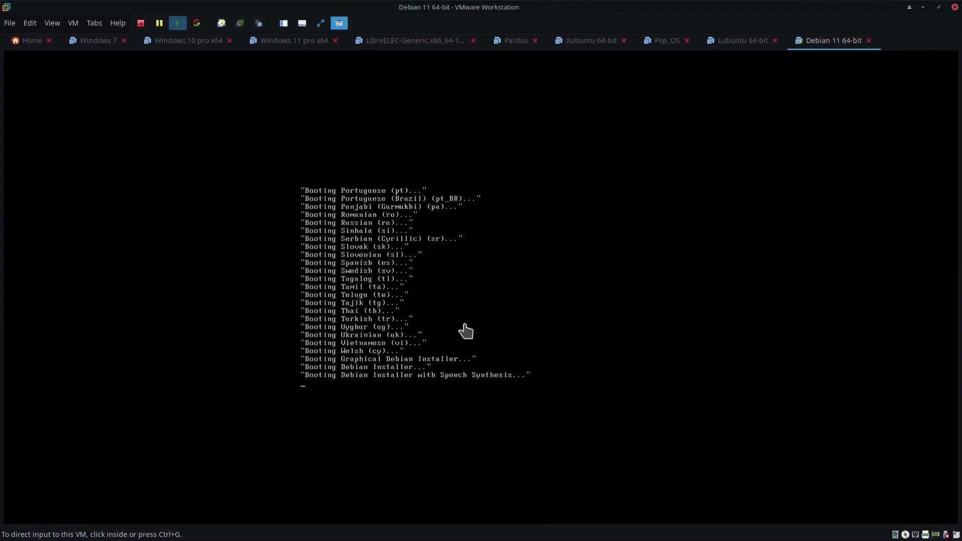
pyautogui.click(593, 349)
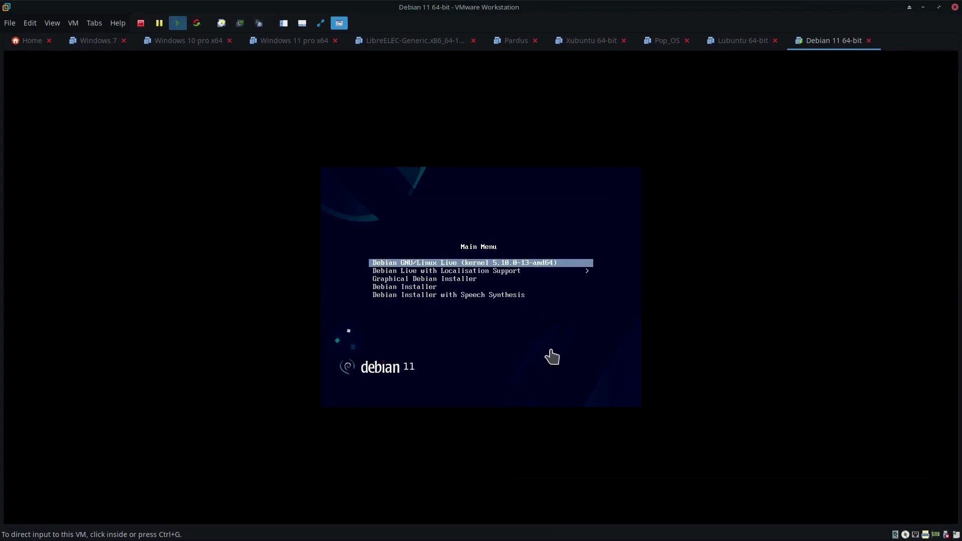
pyautogui.click(550, 351)
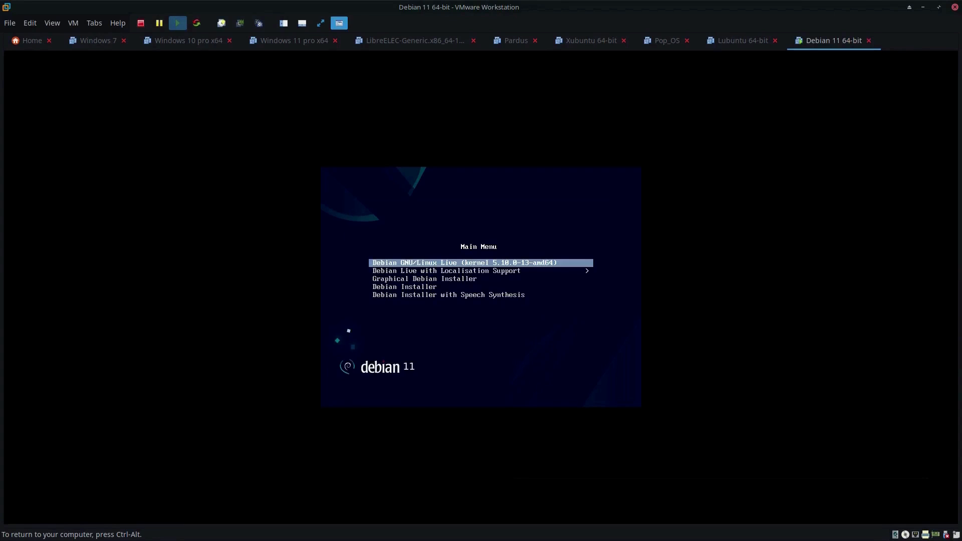
pyautogui.press('Return')
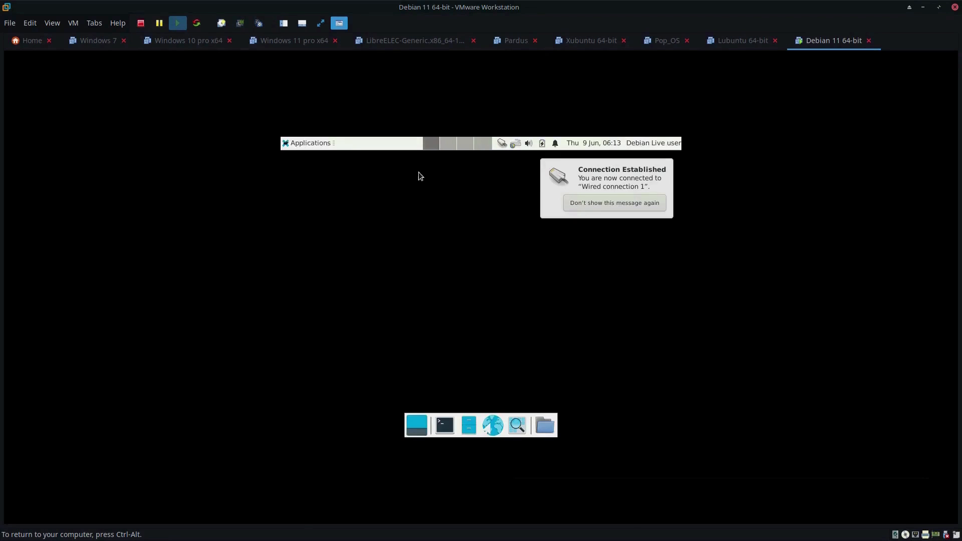
# Step: Change the live desktop's display resolution to 1440x900 and keep the configuration
pyautogui.click(295, 145)
pyautogui.moveTo(345, 223)
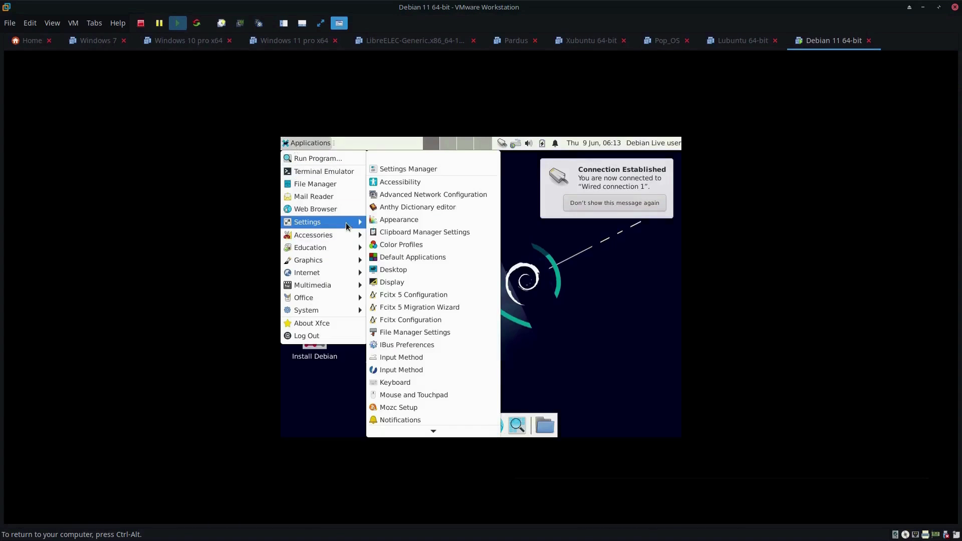
pyautogui.click(422, 283)
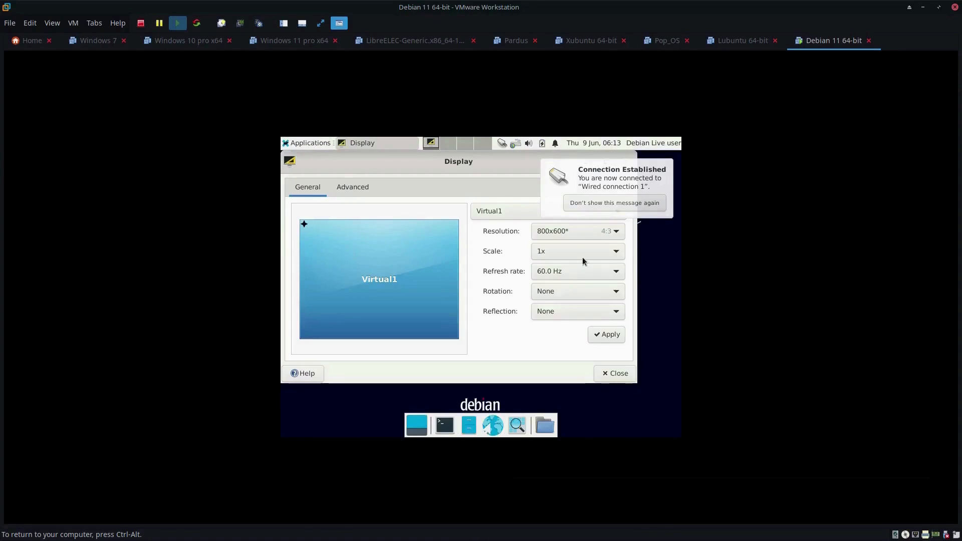
pyautogui.click(582, 232)
pyautogui.click(604, 378)
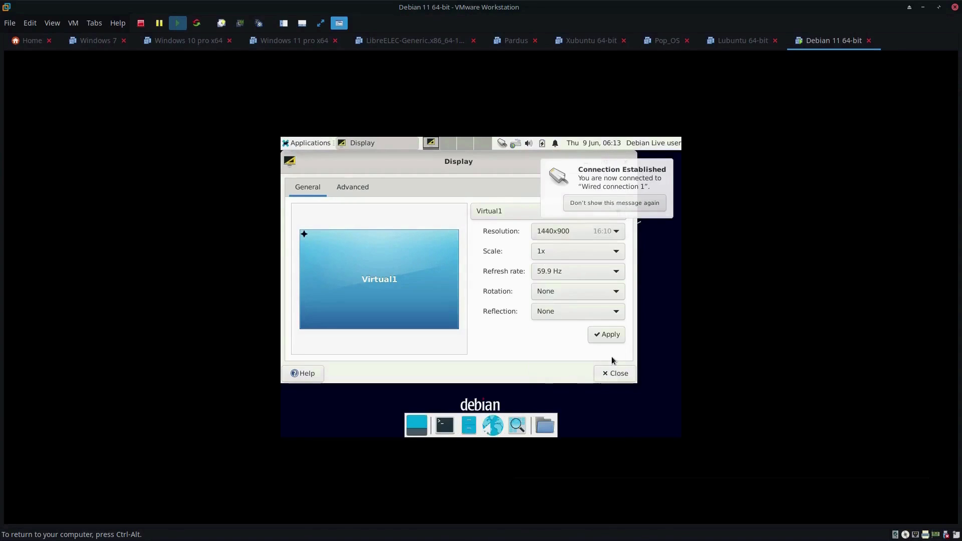
pyautogui.click(611, 339)
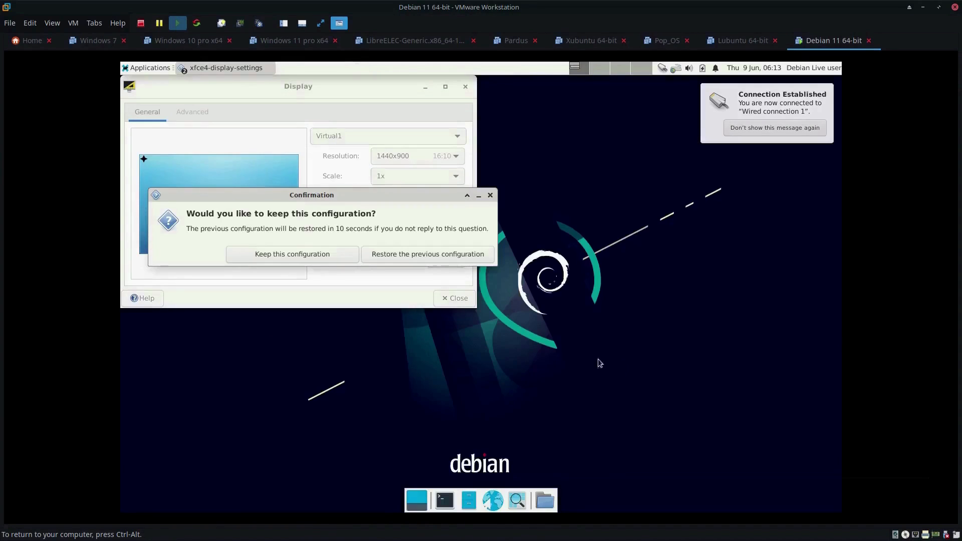
pyautogui.click(297, 254)
pyautogui.click(453, 297)
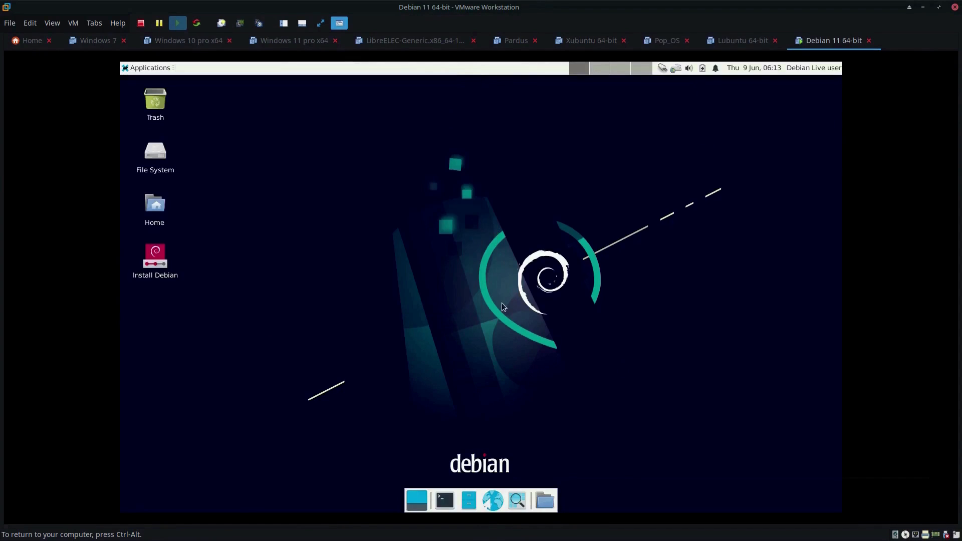
# Step: Launch the Debian installer from the desktop and accept American English as its language
pyautogui.click(158, 258)
pyautogui.doubleClick(163, 263)
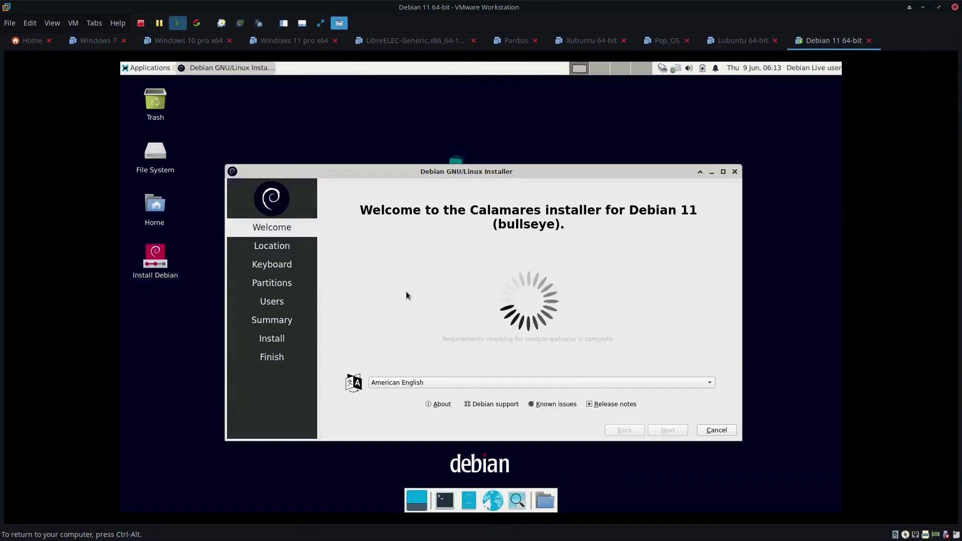
pyautogui.click(680, 432)
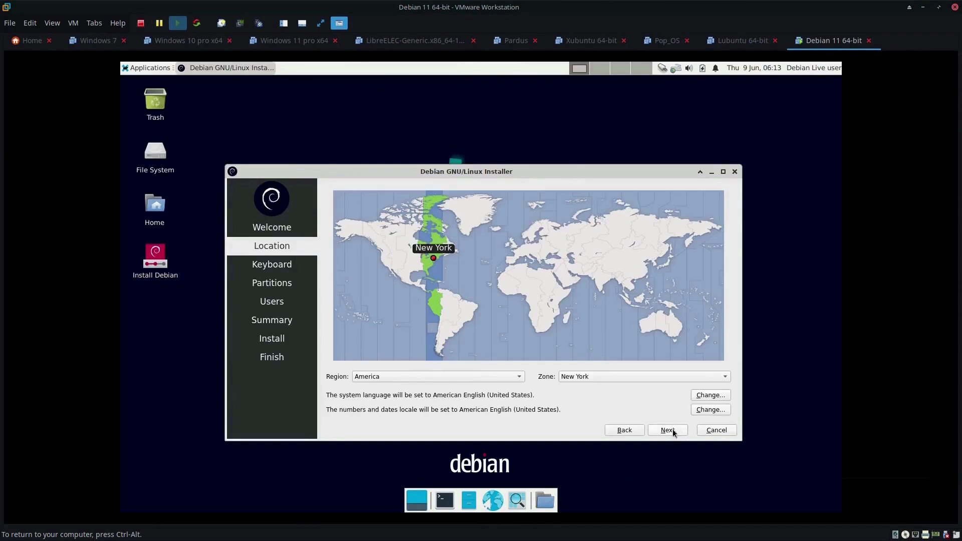
# Step: Set the installation's time zone to the Asia region and the Kolkata zone
pyautogui.click(516, 380)
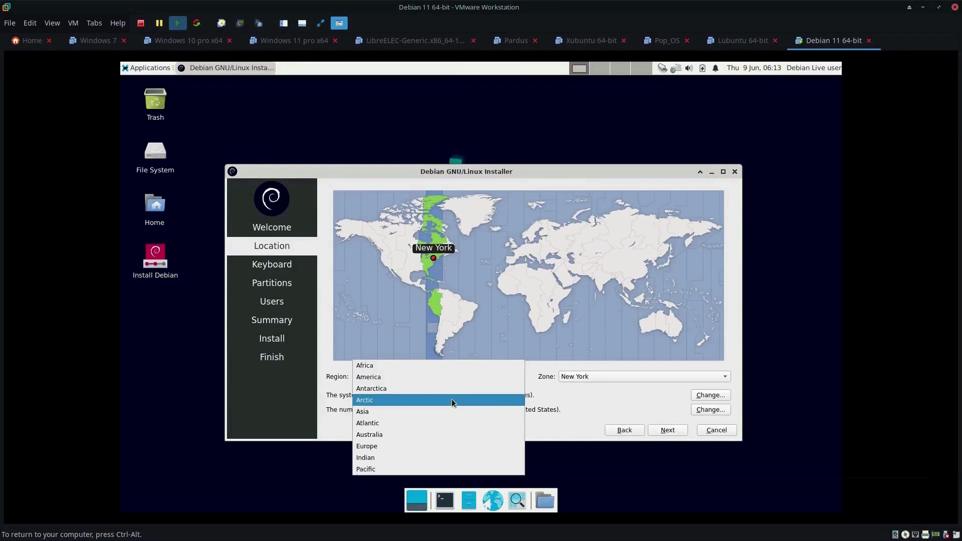
pyautogui.click(449, 413)
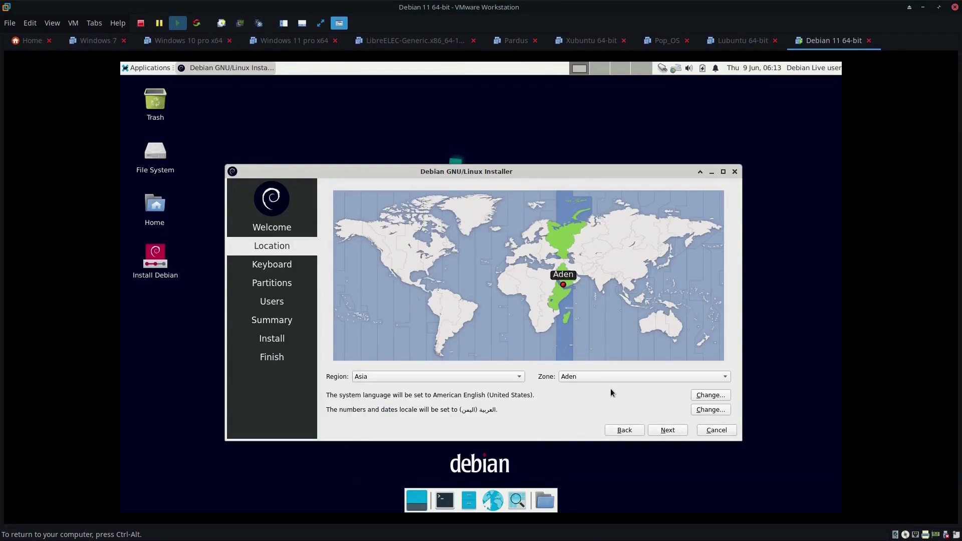
pyautogui.click(602, 289)
pyautogui.click(633, 376)
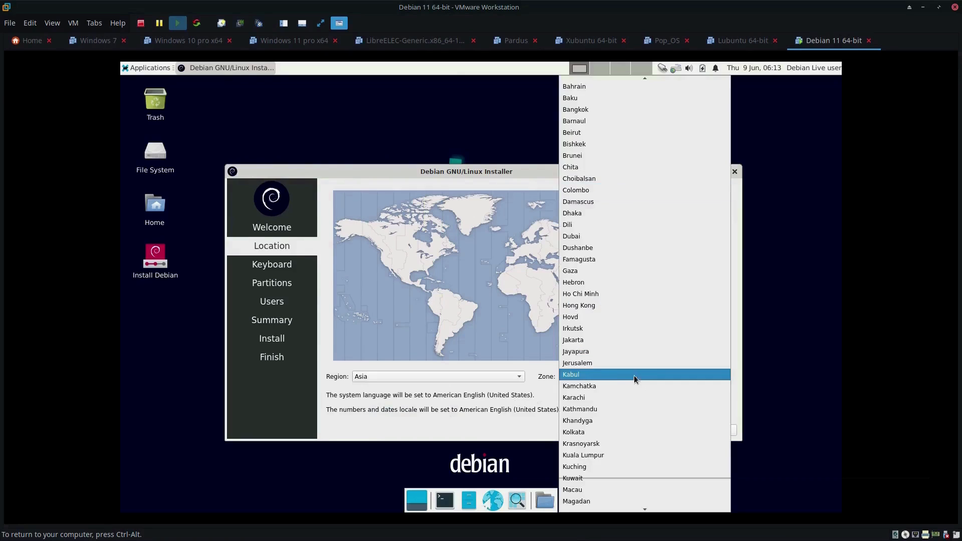
pyautogui.click(615, 430)
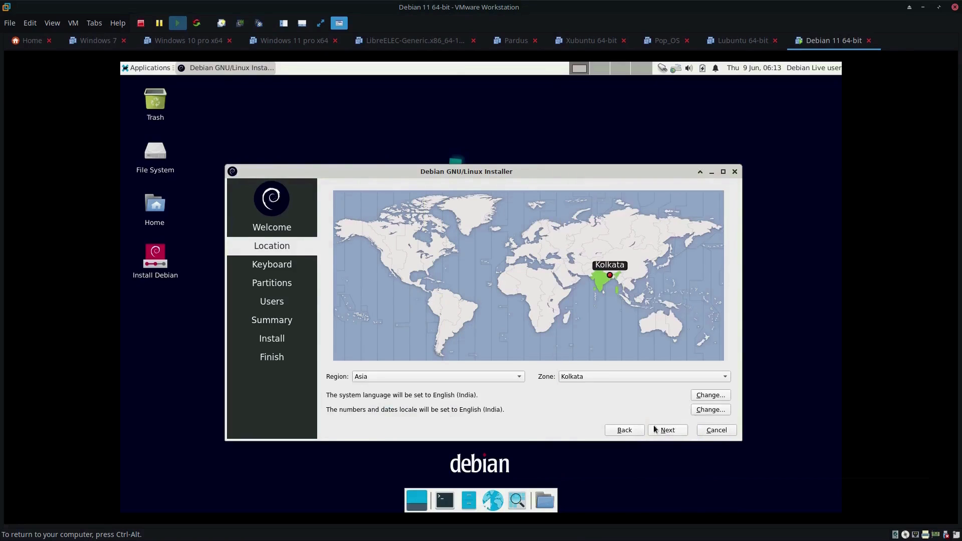
# Step: Set the numbers and dates locale to en_GB.UTF-8 and the system language to en_US.UTF-8
pyautogui.click(704, 410)
pyautogui.click(424, 312)
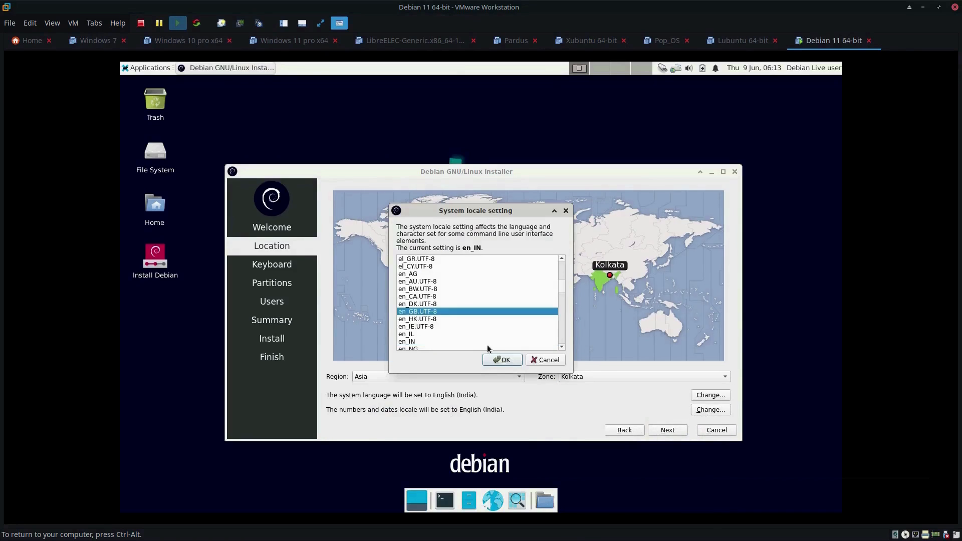
pyautogui.click(499, 359)
pyautogui.click(711, 395)
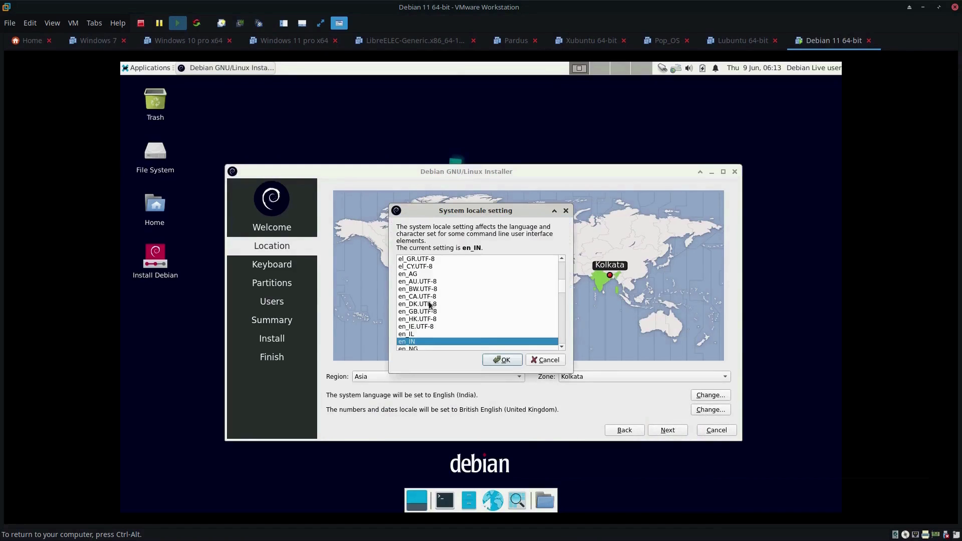
pyautogui.scroll(-3, 433, 316)
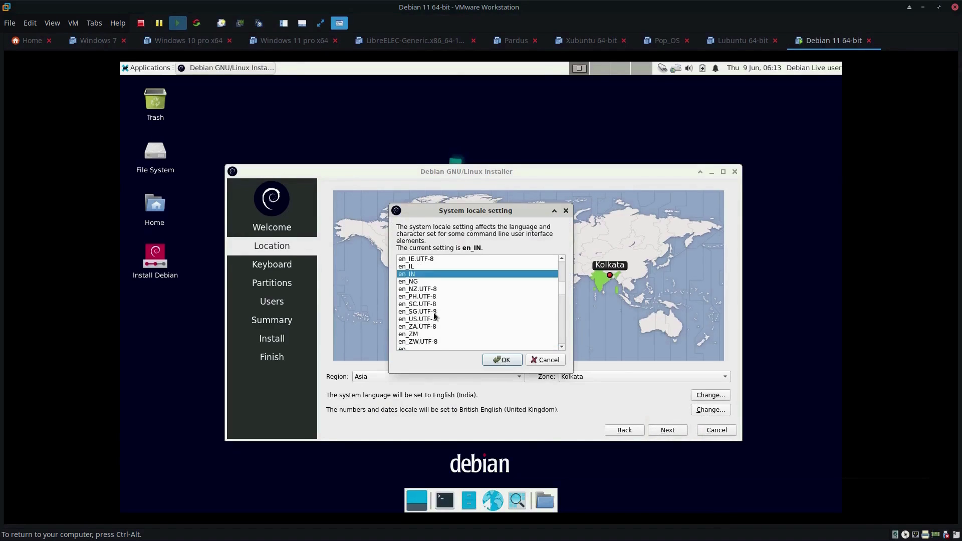
pyautogui.click(435, 318)
pyautogui.click(518, 360)
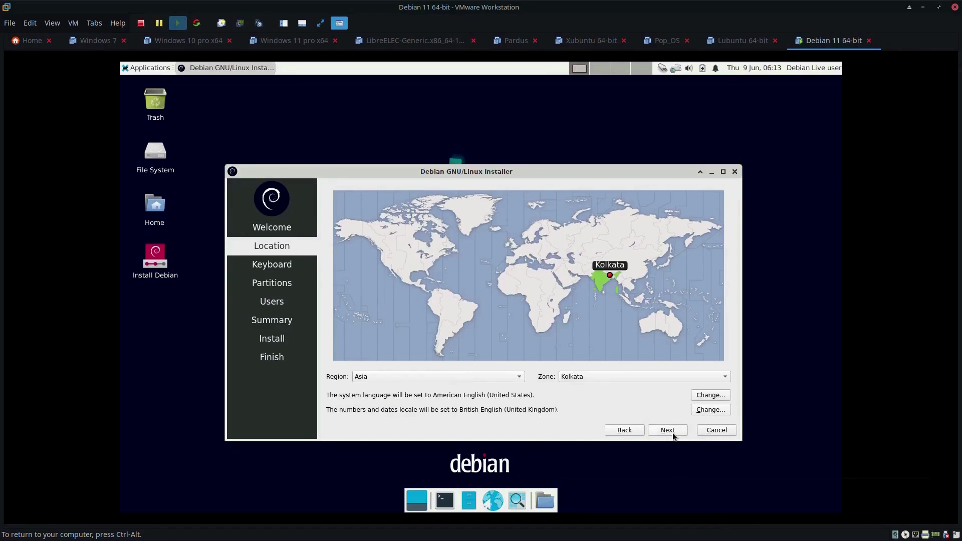
# Step: Accept the location and default keyboard settings, and choose to erase the disk for the installation
pyautogui.click(672, 435)
pyautogui.click(672, 434)
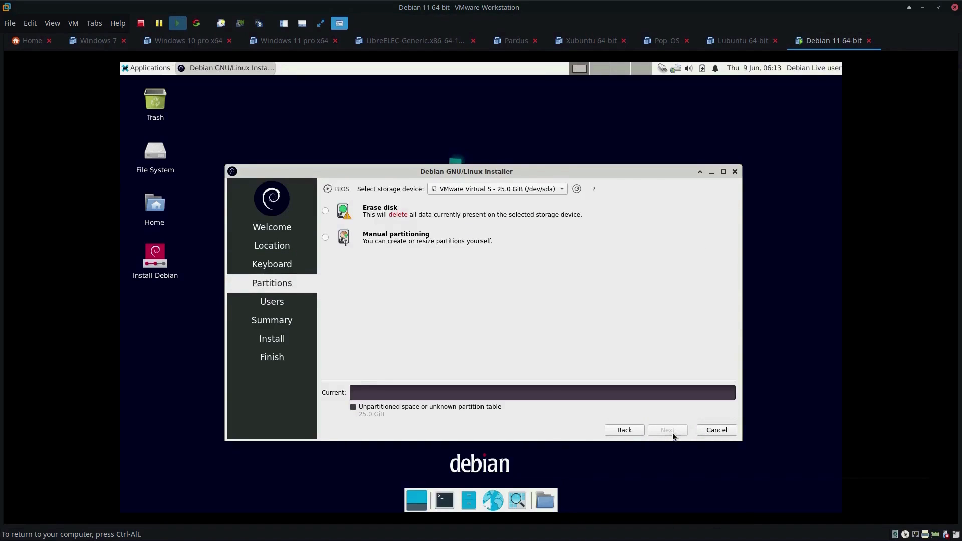
pyautogui.click(382, 209)
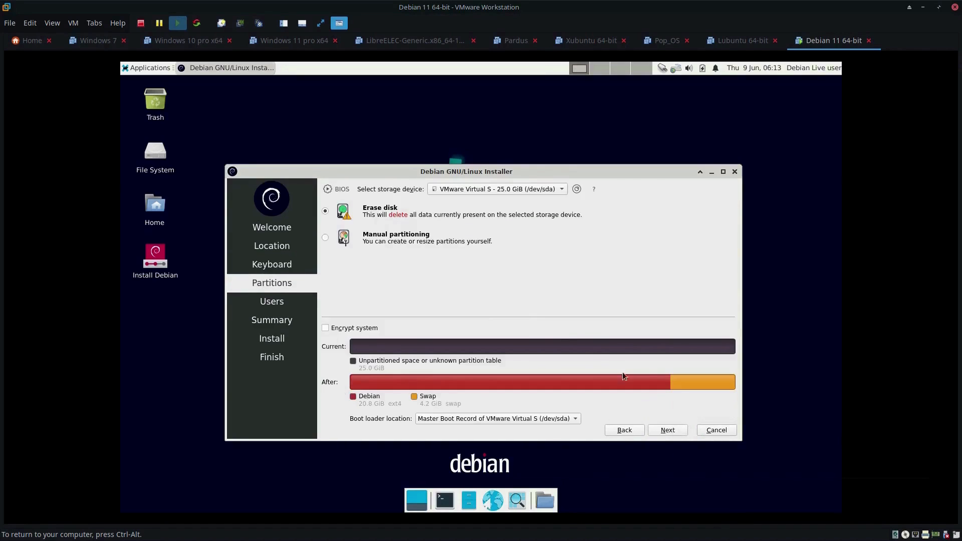
pyautogui.click(680, 431)
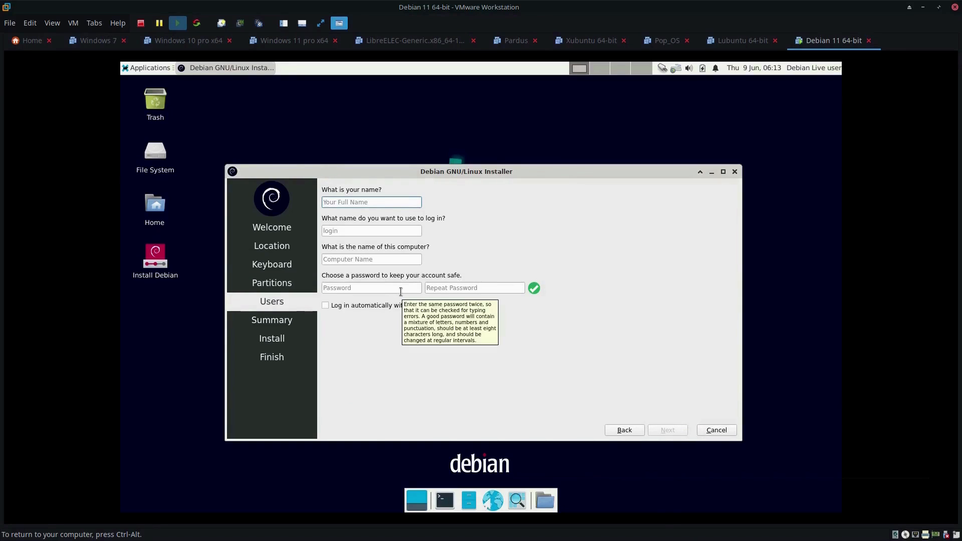
# Step: Fill in the user's name for the new account and name the computer Deb11
pyautogui.write('Sam')
pyautogui.press('Tab')
pyautogui.press('Tab')
pyautogui.write('Deb11')
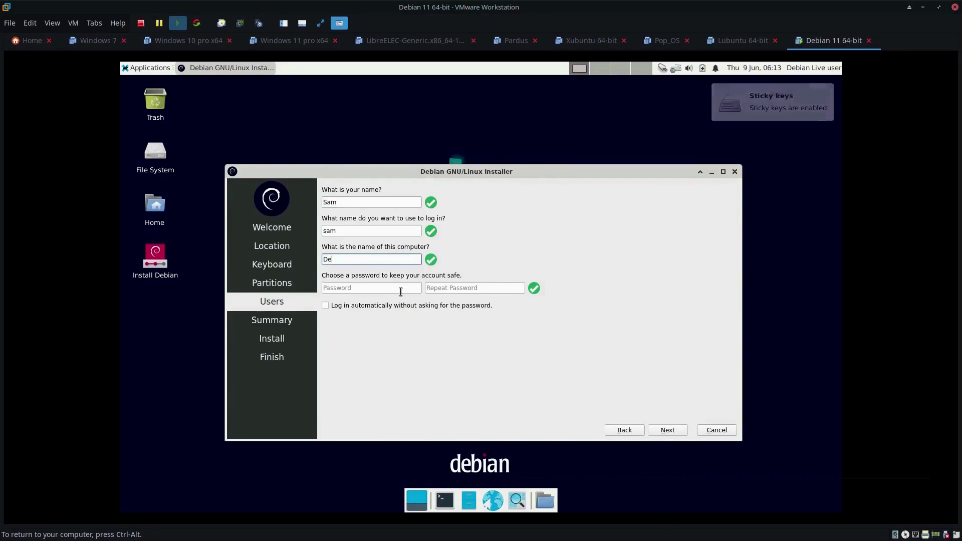
pyautogui.press('Tab')
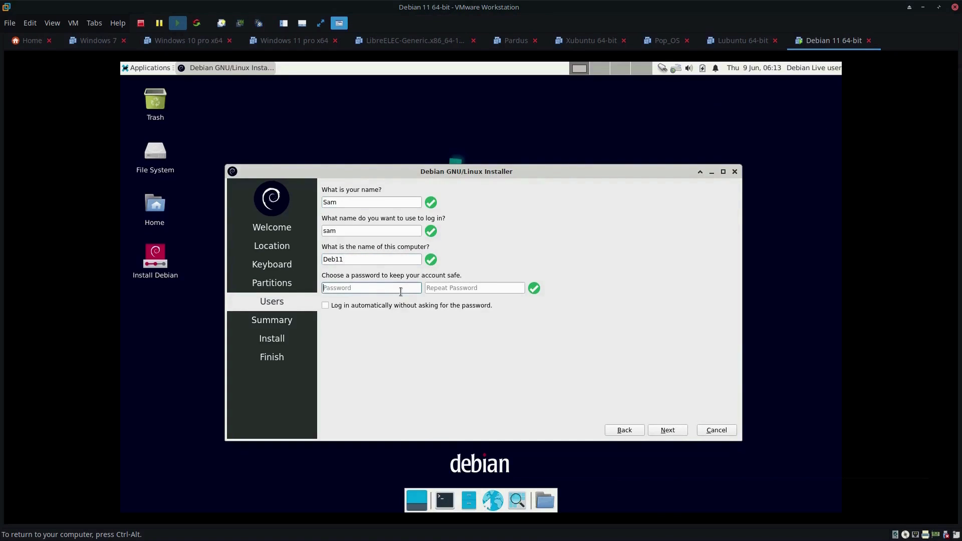
# Step: Enter and repeat the account password, and enable automatic login without asking for the password
pyautogui.press('Tab')
pyautogui.click(401, 292)
pyautogui.write('●●●●')
pyautogui.press('Tab')
pyautogui.write('●●●●')
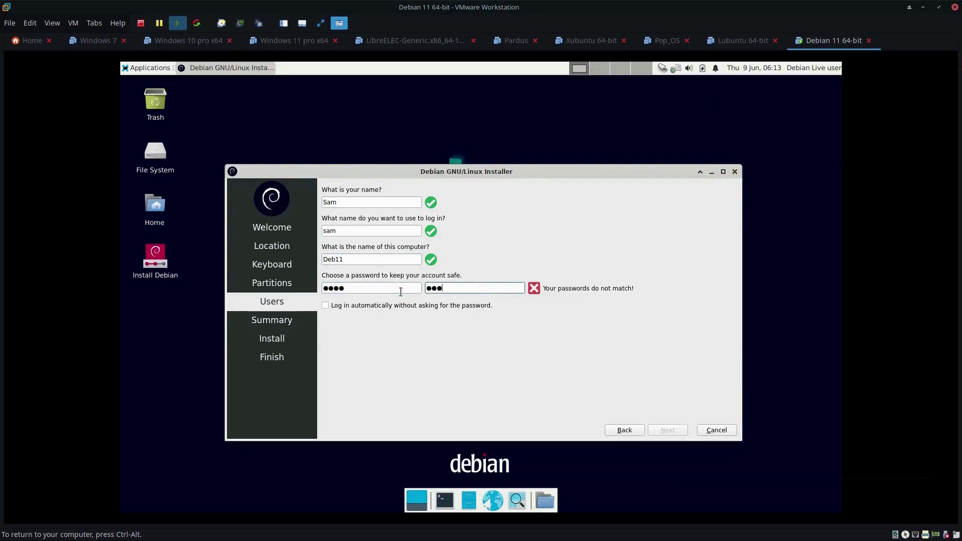
pyautogui.click(394, 305)
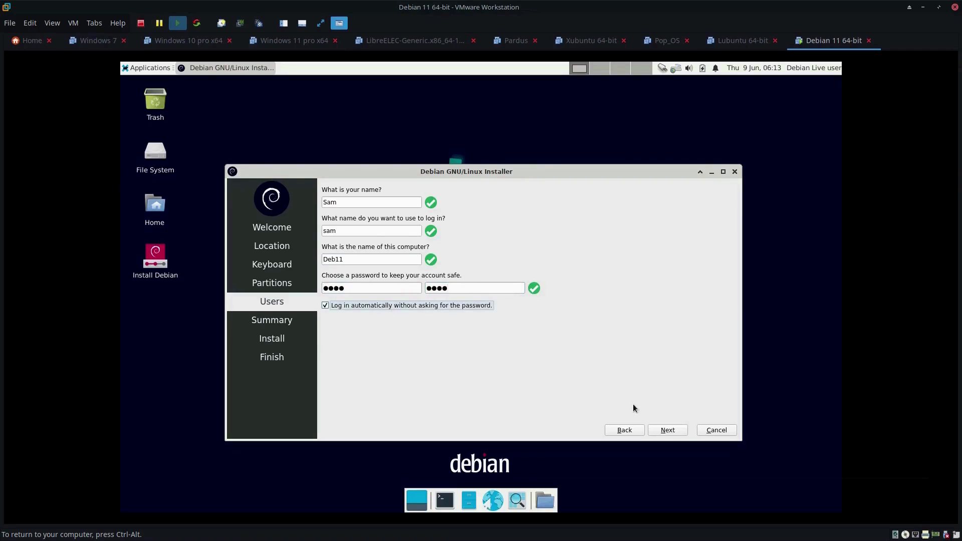
# Step: Proceed to the installation summary, install Debian 11, and finish with a restart into the new system
pyautogui.click(673, 429)
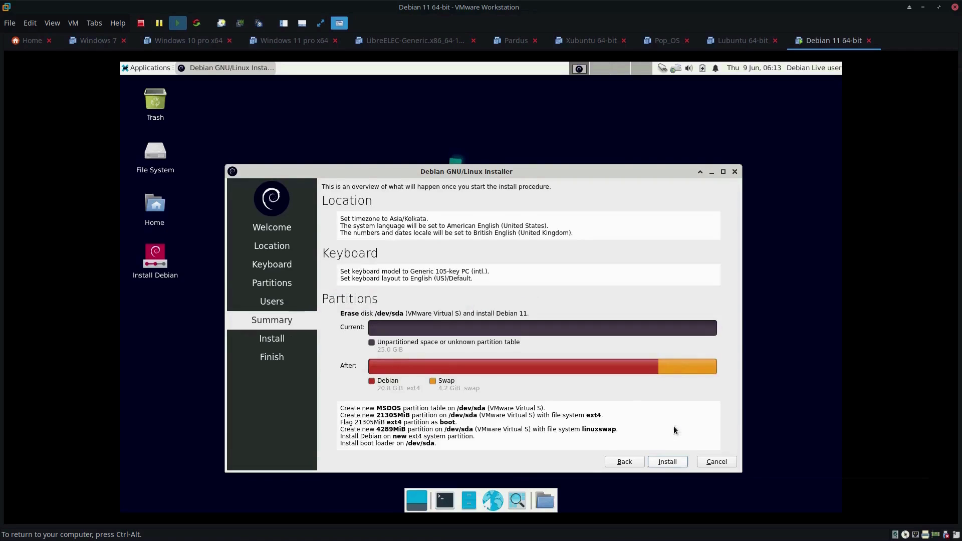
pyautogui.click(680, 462)
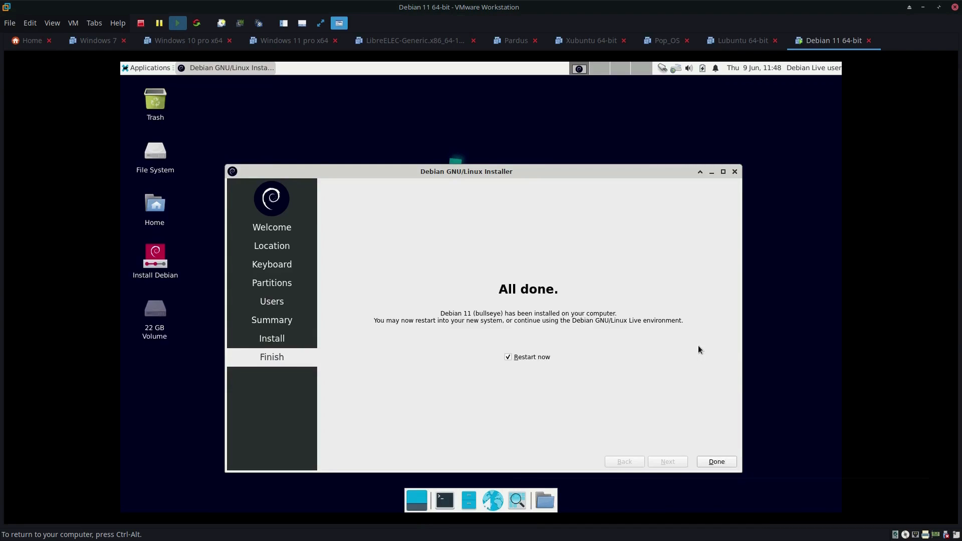
pyautogui.click(721, 461)
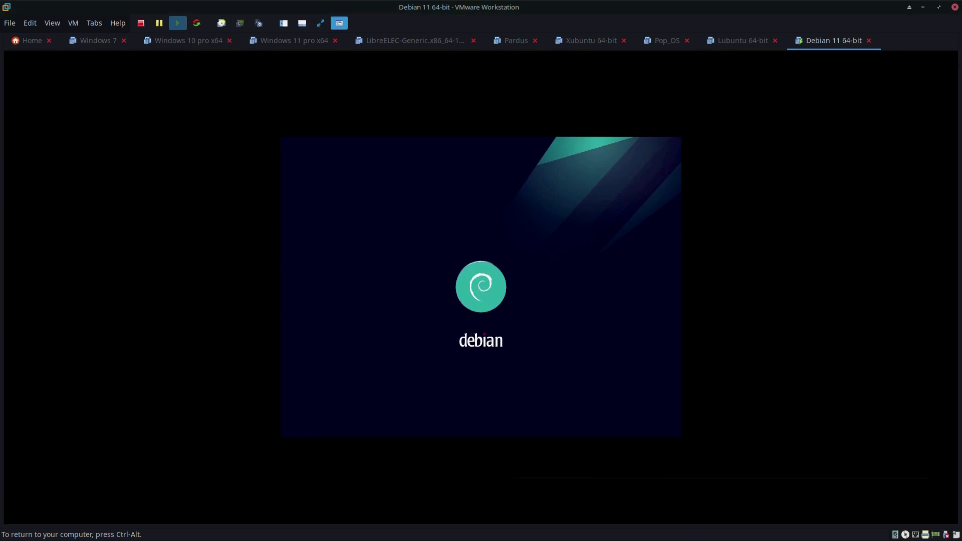
# Step: Switch the virtual machine's CD/DVD (IDE) drive from the ISO image to the auto-detected physical drive and save the settings
pyautogui.hotkey('ctrl', 'alt')
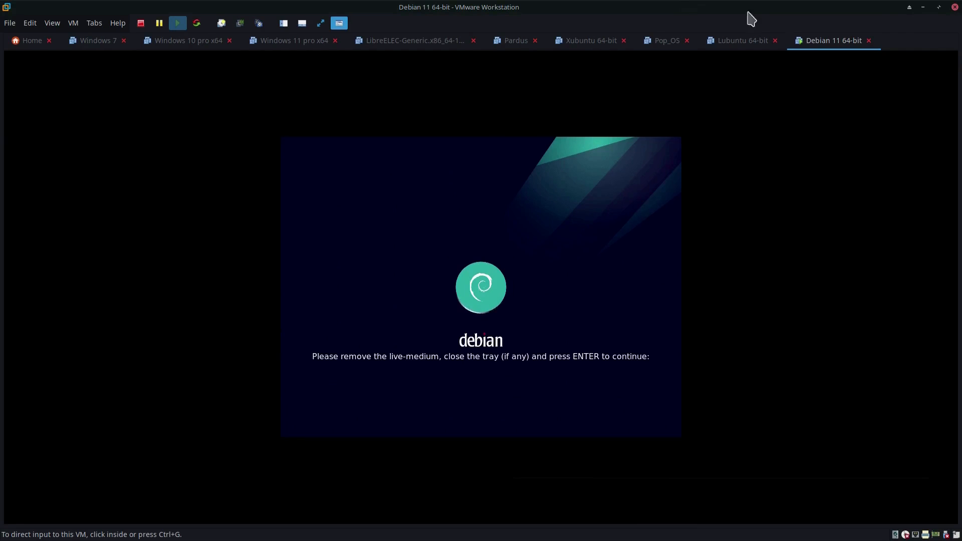
pyautogui.rightClick(811, 41)
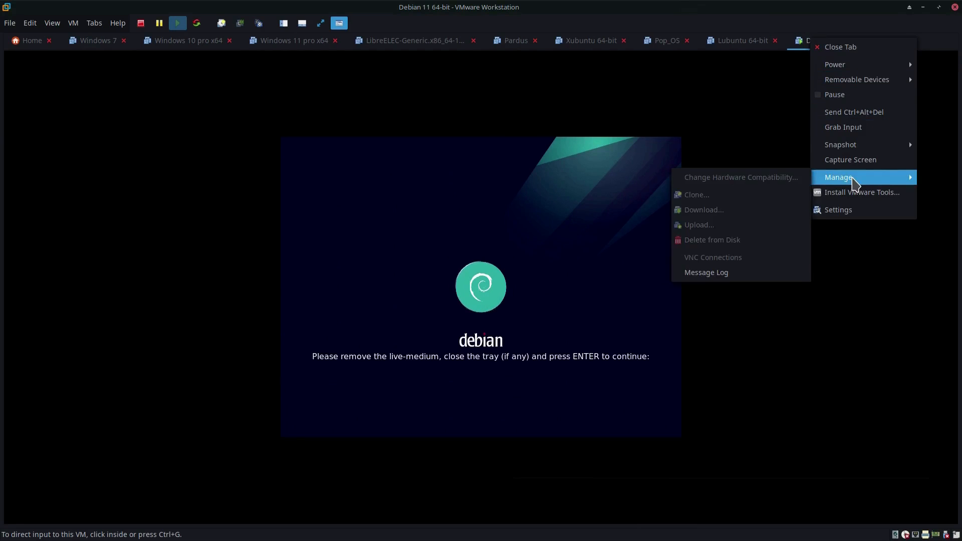
pyautogui.click(853, 194)
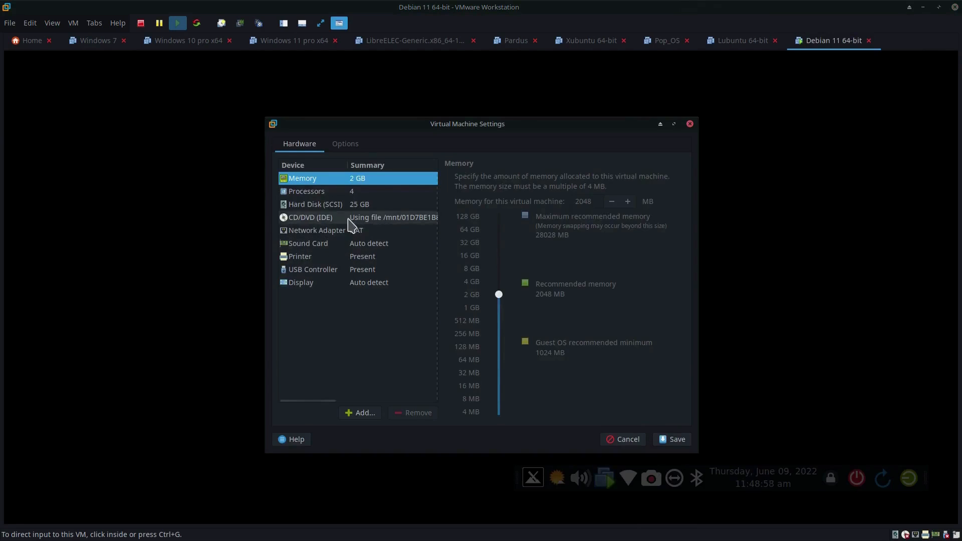
pyautogui.click(351, 219)
pyautogui.click(485, 230)
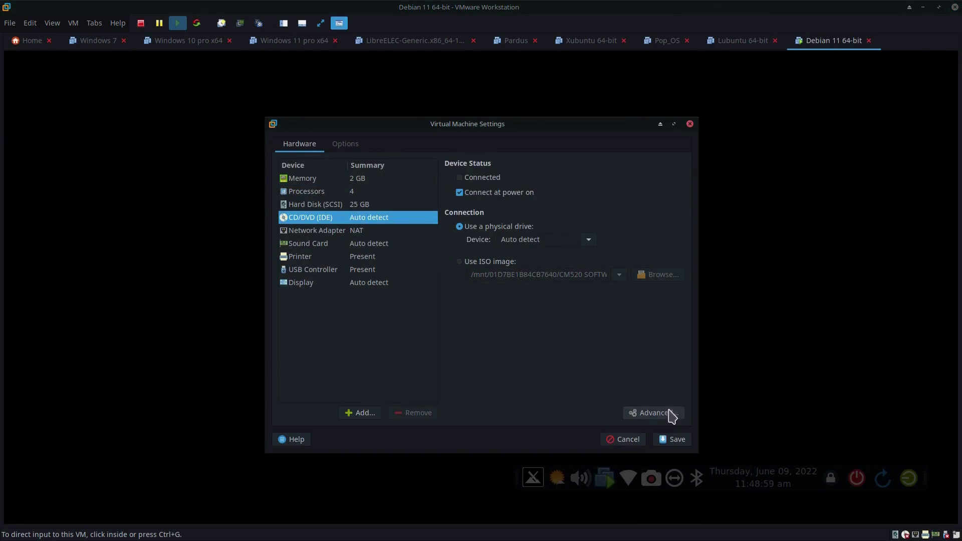
pyautogui.click(674, 440)
# Step: Continue the restart past the live-medium removal prompt and boot the Debian GNU/Linux entry
pyautogui.click(602, 359)
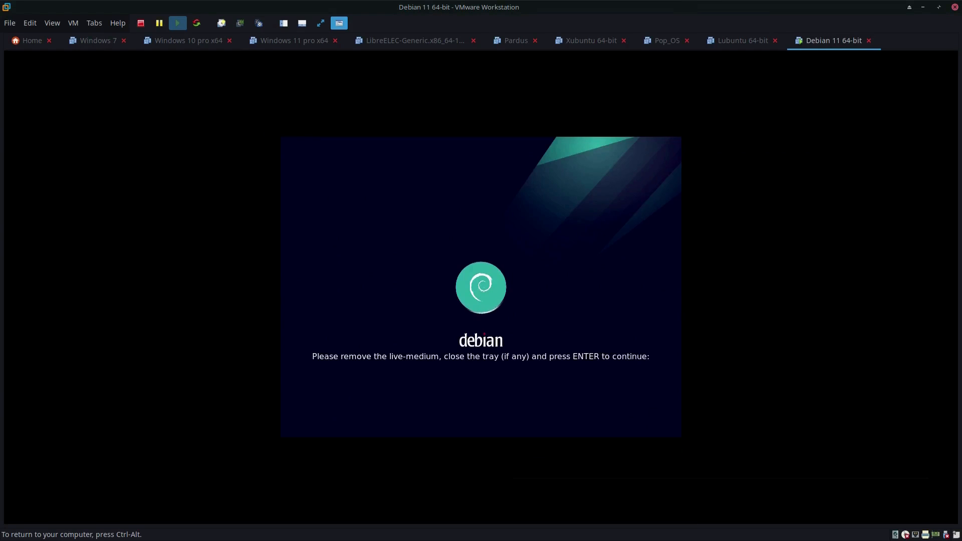
pyautogui.press('Return')
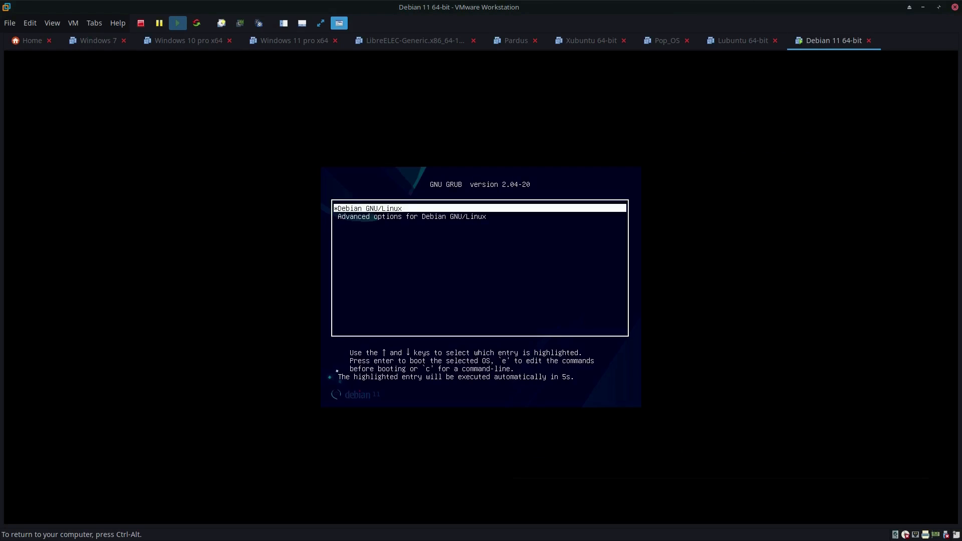
pyautogui.press('Return')
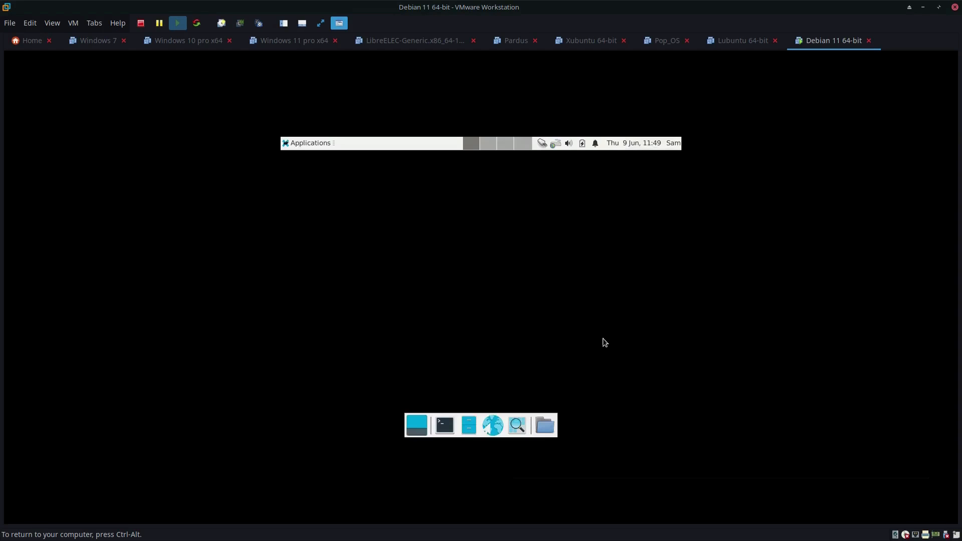
# Step: Set the Debian desktop's display resolution to 1440x900, keep the new configuration and close the display settings
pyautogui.click(308, 143)
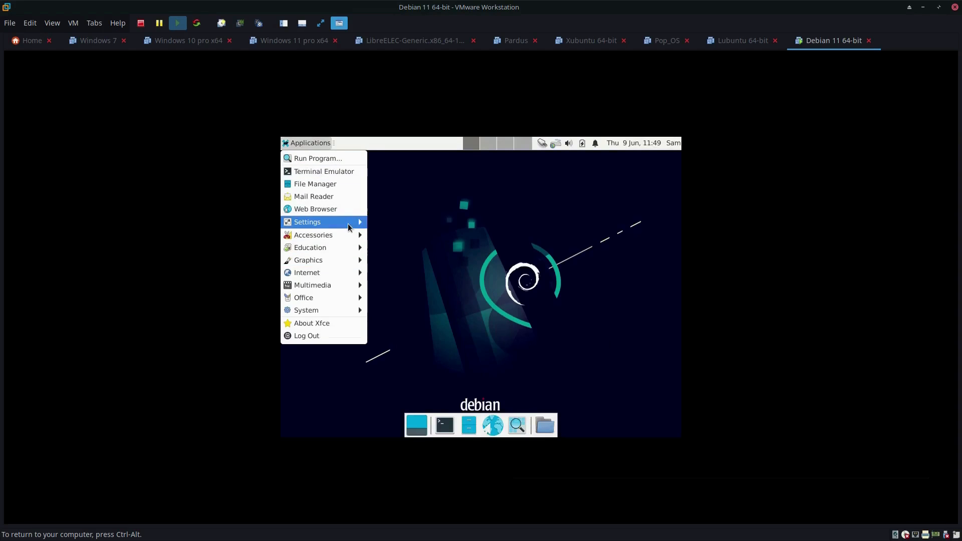
pyautogui.moveTo(321, 222)
pyautogui.click(407, 282)
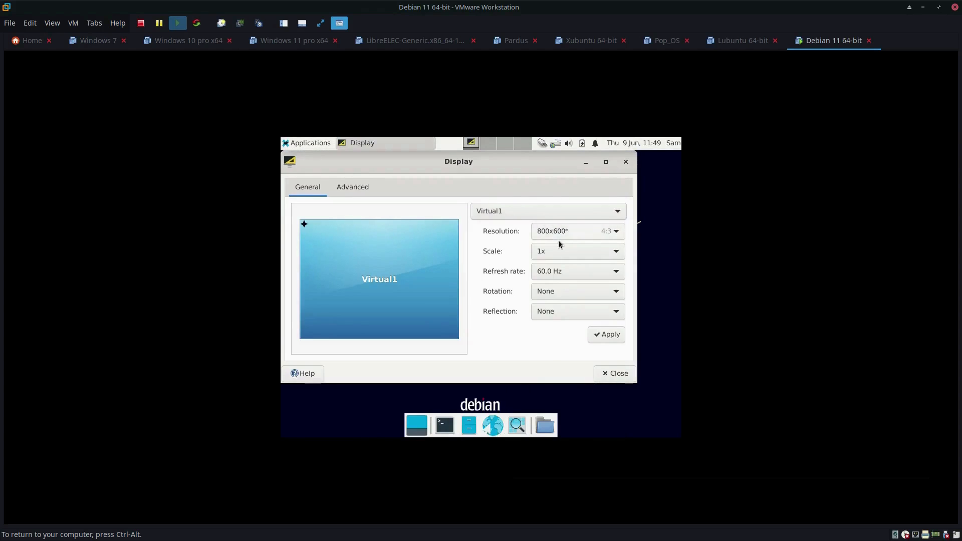
pyautogui.click(566, 234)
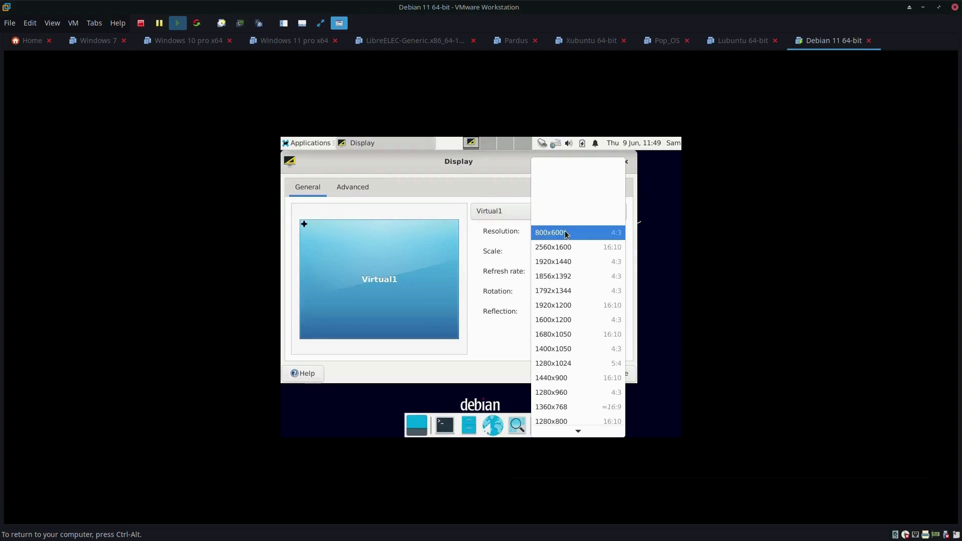
pyautogui.click(589, 379)
pyautogui.click(606, 335)
pyautogui.click(348, 254)
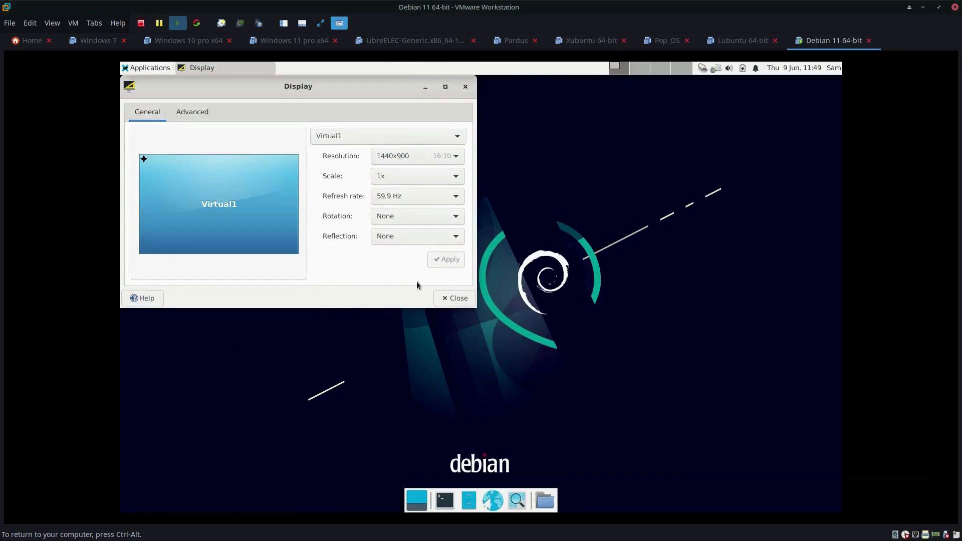
pyautogui.click(456, 299)
# Step: Open a terminal and refresh the package lists with sudo apt update, entering the account password for sudo
pyautogui.click(444, 501)
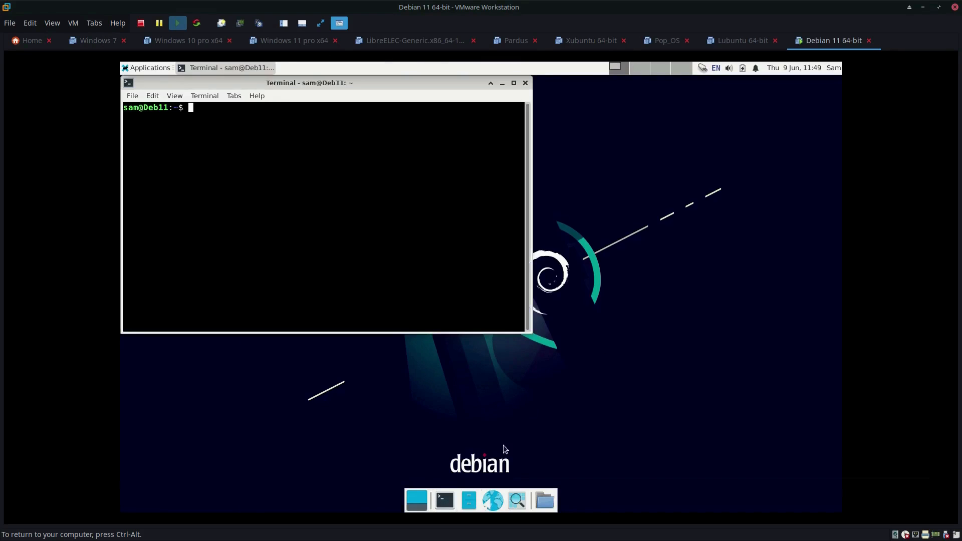
pyautogui.write('sudo apt update')
pyautogui.press('Return')
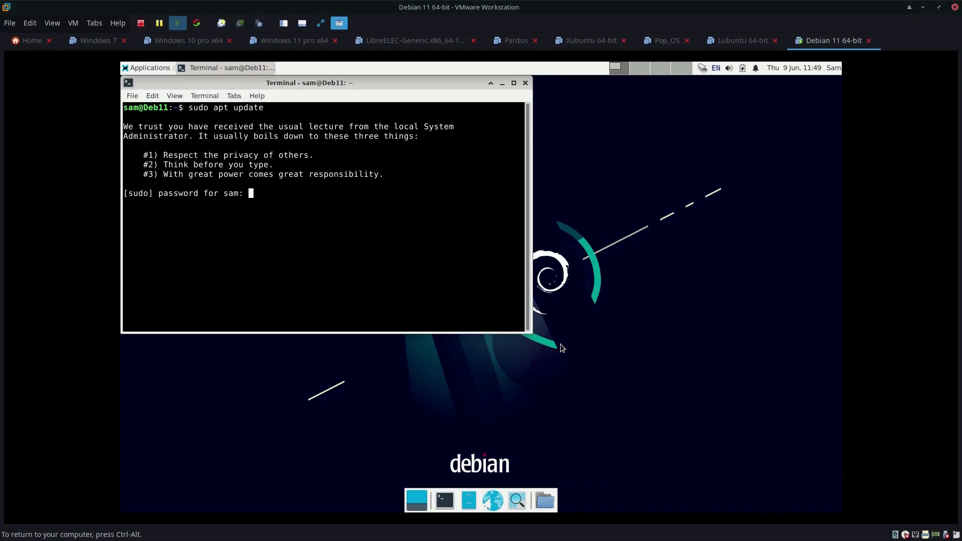
pyautogui.press('Return')
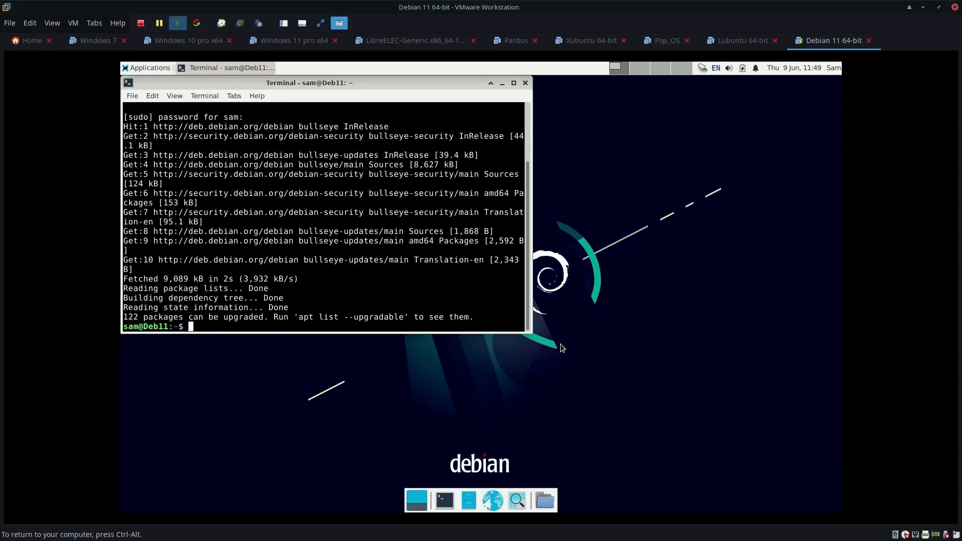
# Step: Install the neofetch package with sudo apt install neofetch and agree to continue
pyautogui.write('sudo apt install neofetch')
pyautogui.press('Return')
pyautogui.write('y')
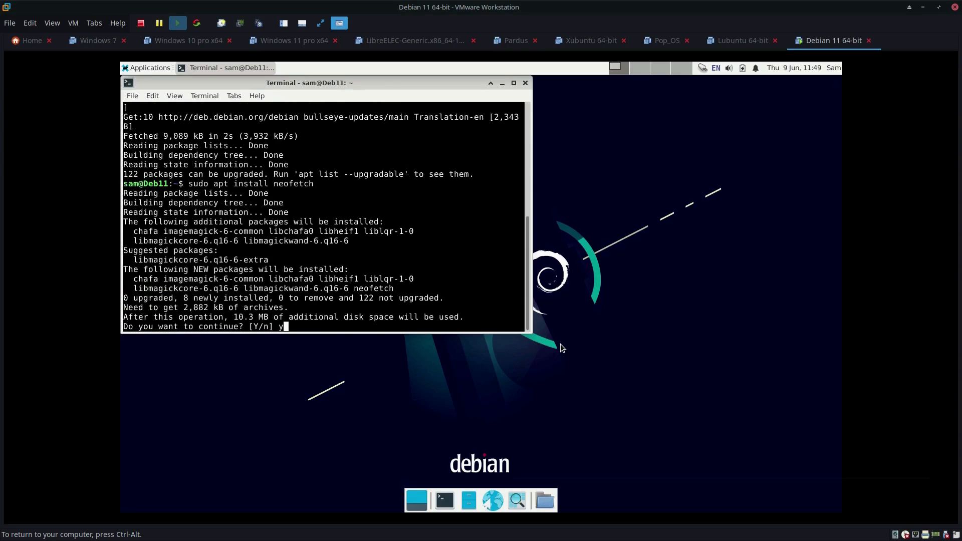
pyautogui.press('Return')
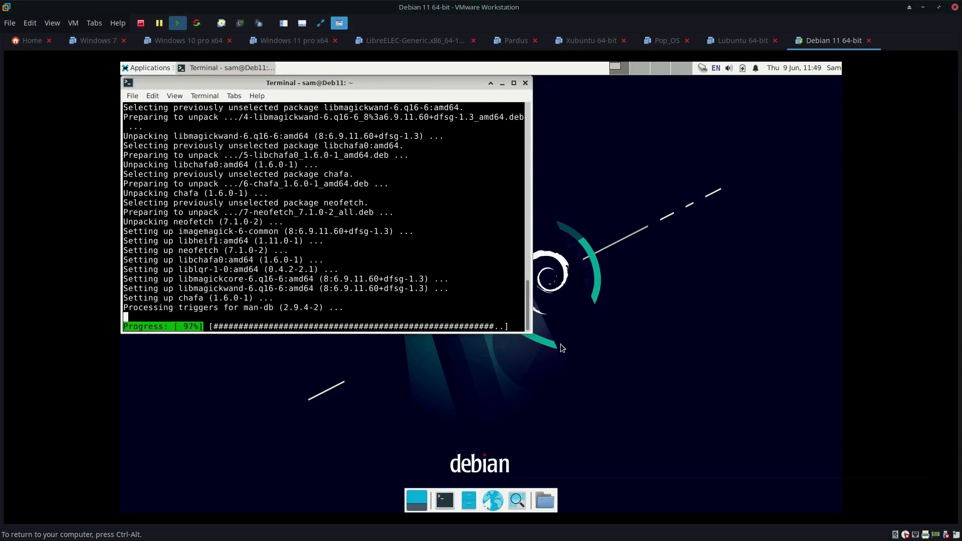
# Step: Run neofetch to show the system information and maximize the terminal window
pyautogui.write('neofetch')
pyautogui.press('Return')
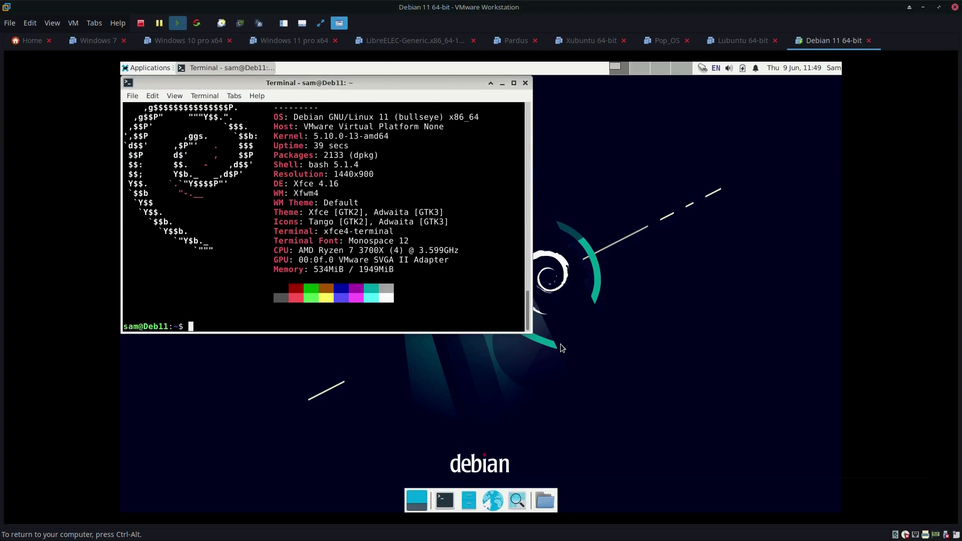
pyautogui.click(513, 84)
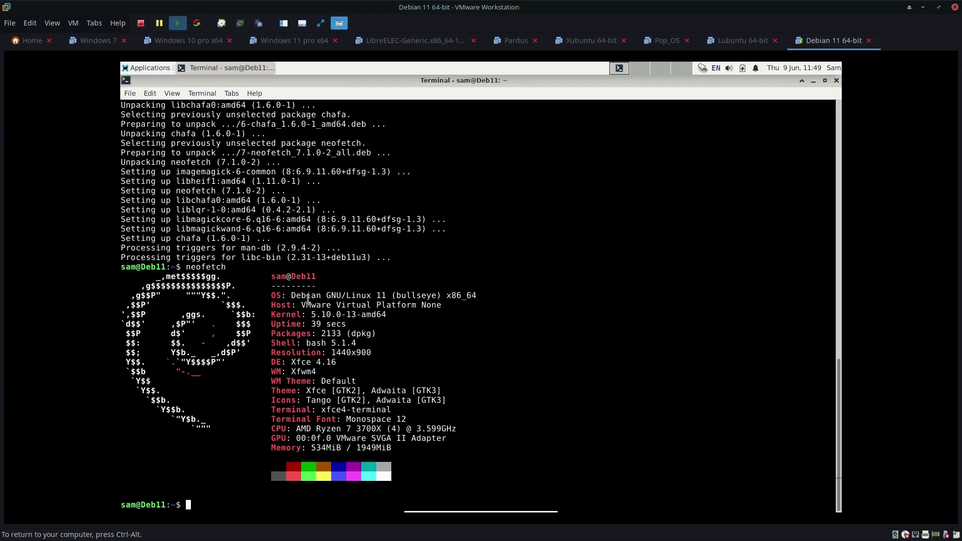